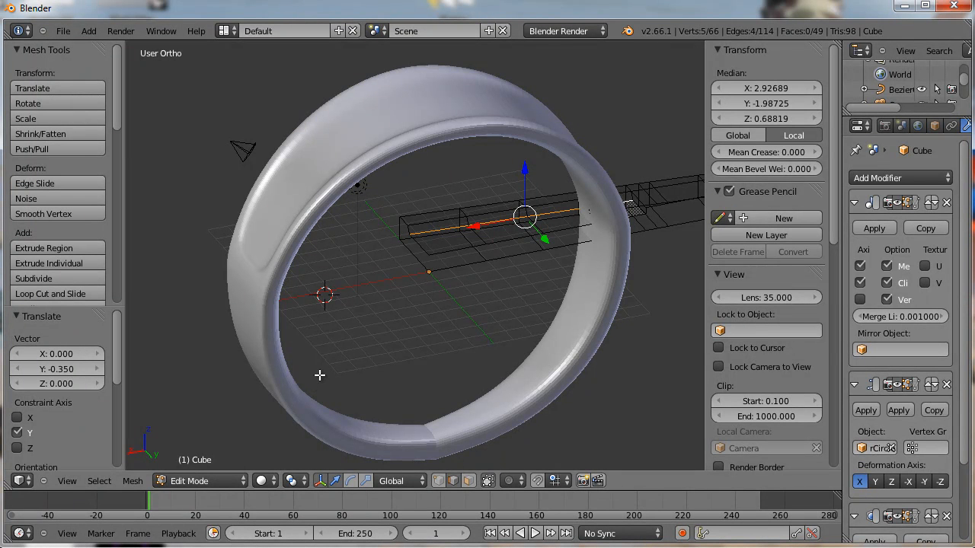
Step: Inspect the smoothed ring and the flat mesh strip that shapes it from several angles and distances
middle_click_drag(353, 342, 297, 370)
scroll(299, 364, "down", 2)
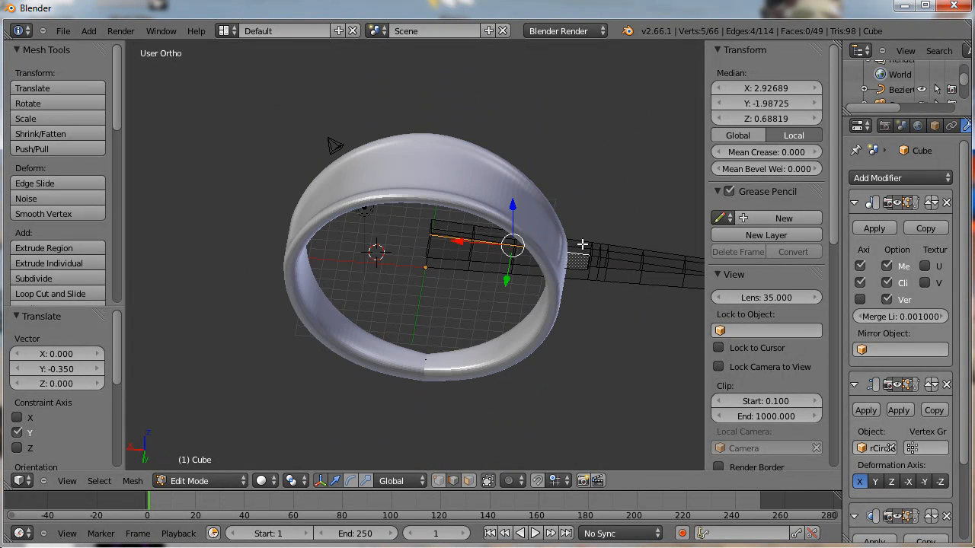
scroll(594, 238, "up", 3)
scroll(244, 297, "down", 2)
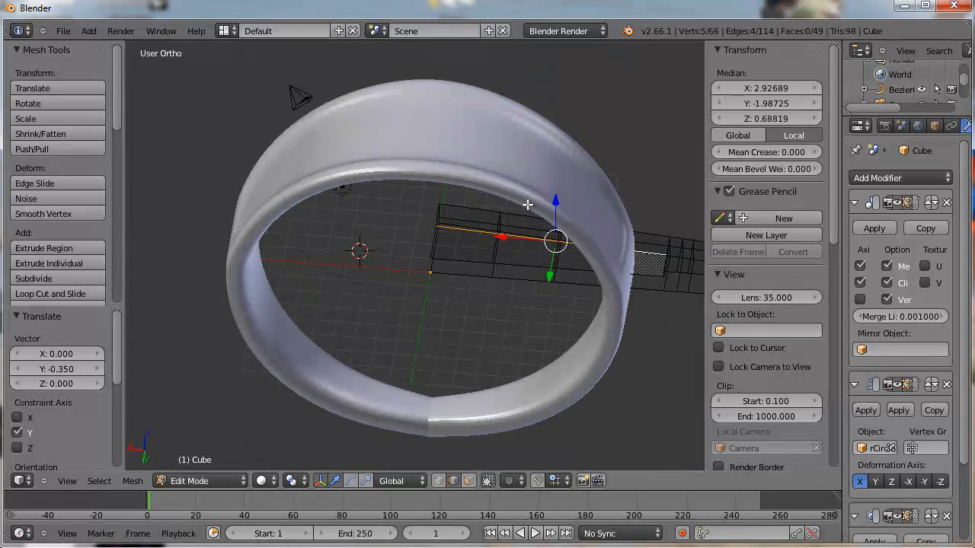
middle_click_drag(447, 326, 499, 309)
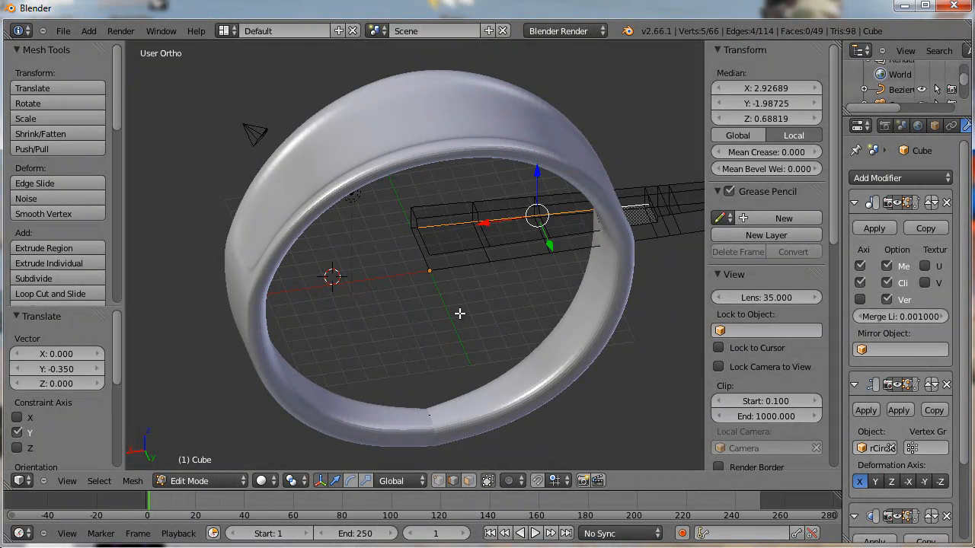
middle_click_drag(416, 354, 420, 329)
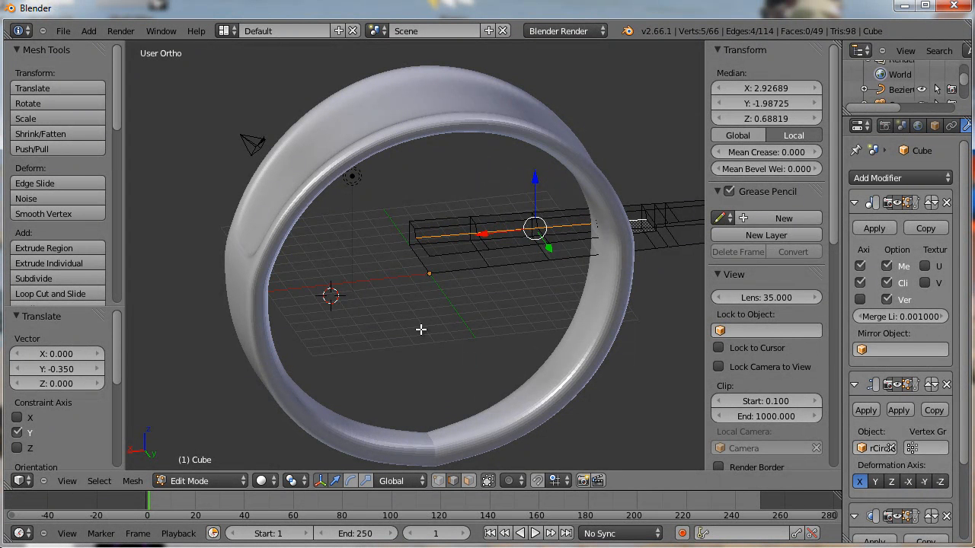
scroll(419, 332, "up", 2)
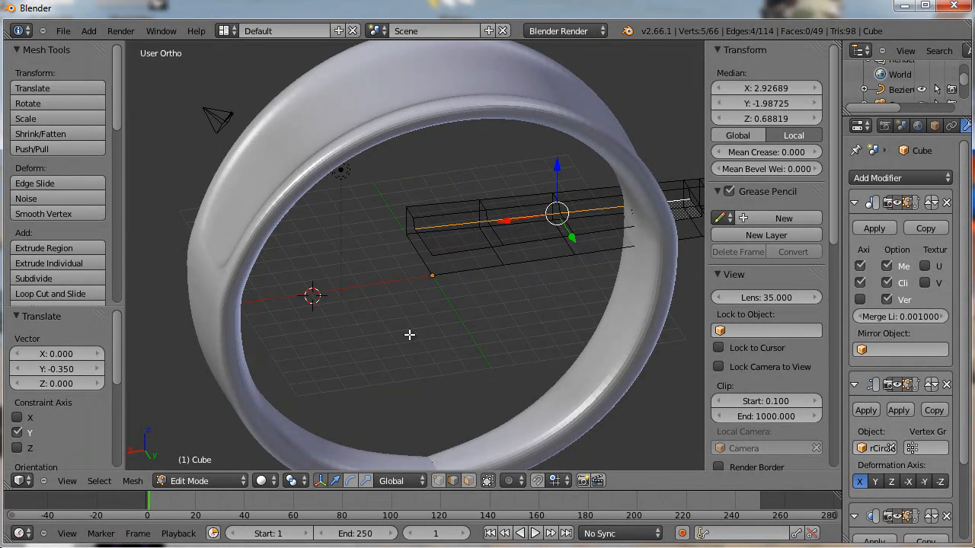
middle_click_drag(409, 334, 419, 326)
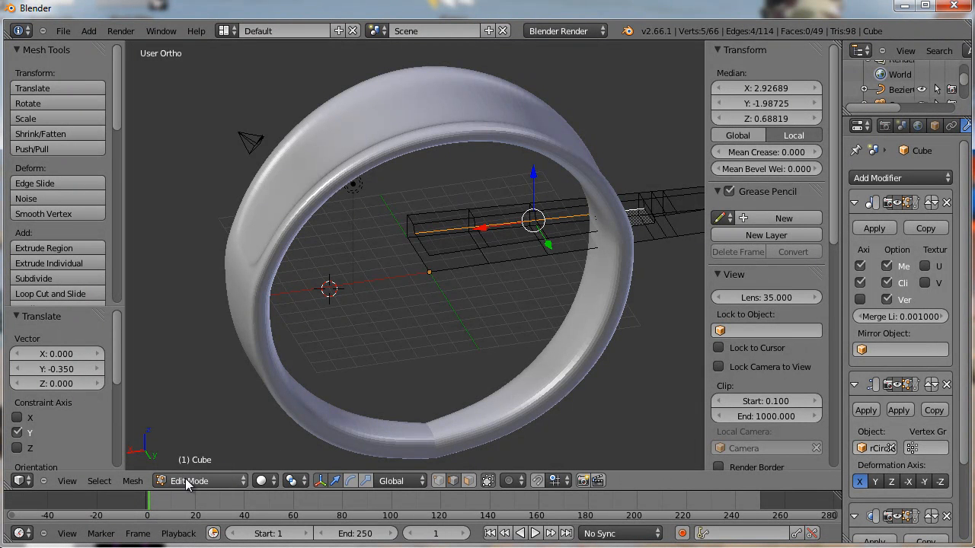
middle_click_drag(465, 302, 400, 302)
scroll(401, 302, "down", 2)
scroll(662, 222, "down", 1)
scroll(659, 204, "up", 2)
middle_click_drag(454, 303, 434, 317)
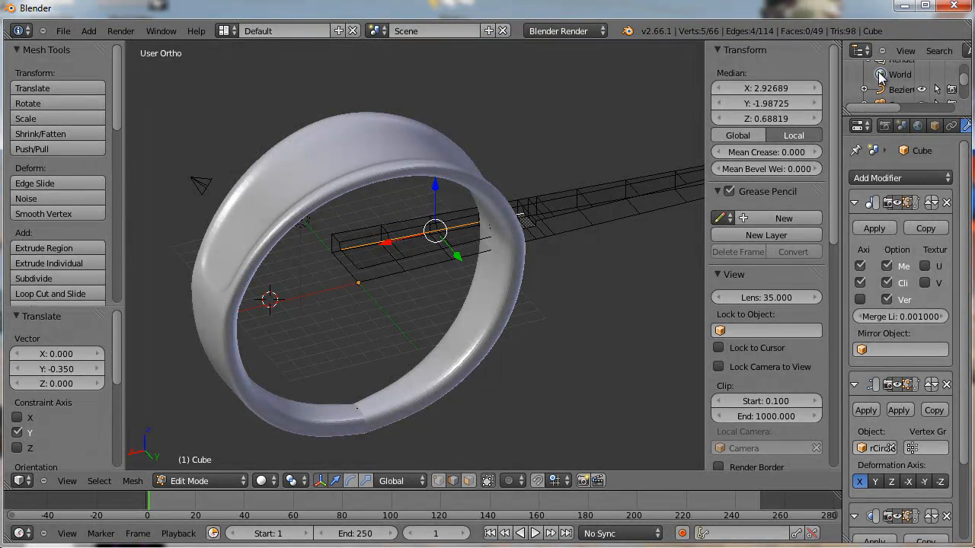
Step: Widen the properties editor and bring the Mirror, Curve and Subdivision Surface modifier settings into view
left_click_drag(963, 277, 965, 307)
left_click(861, 227)
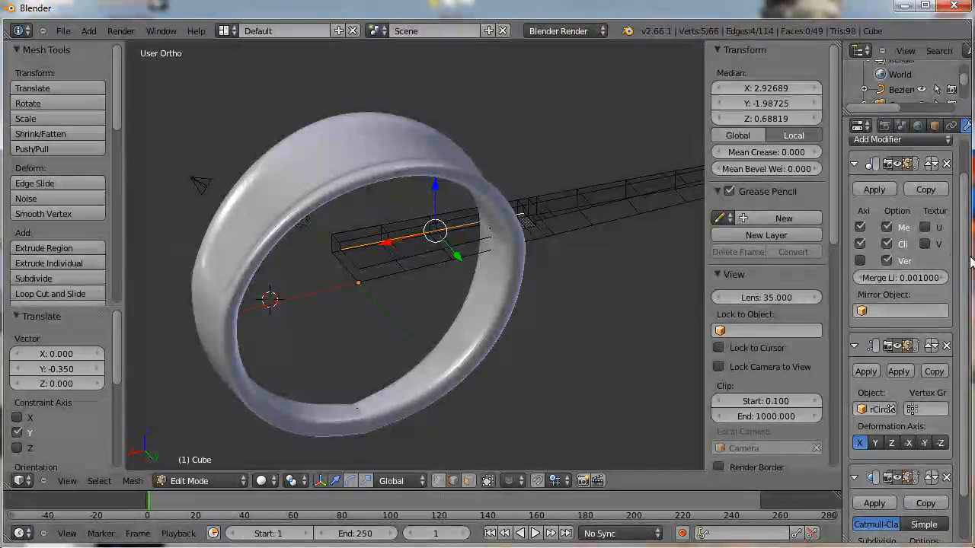
left_click_drag(840, 262, 773, 262)
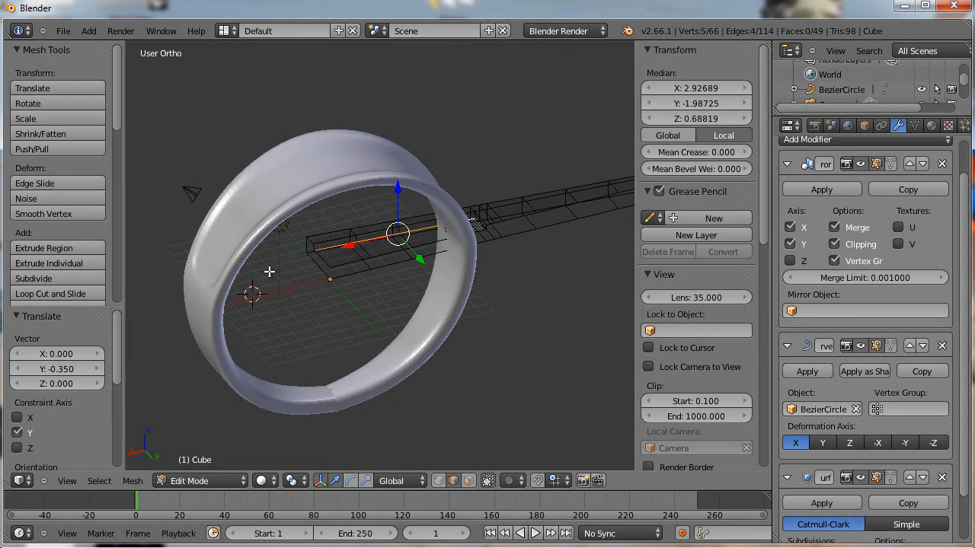
middle_click_drag(405, 305, 386, 306)
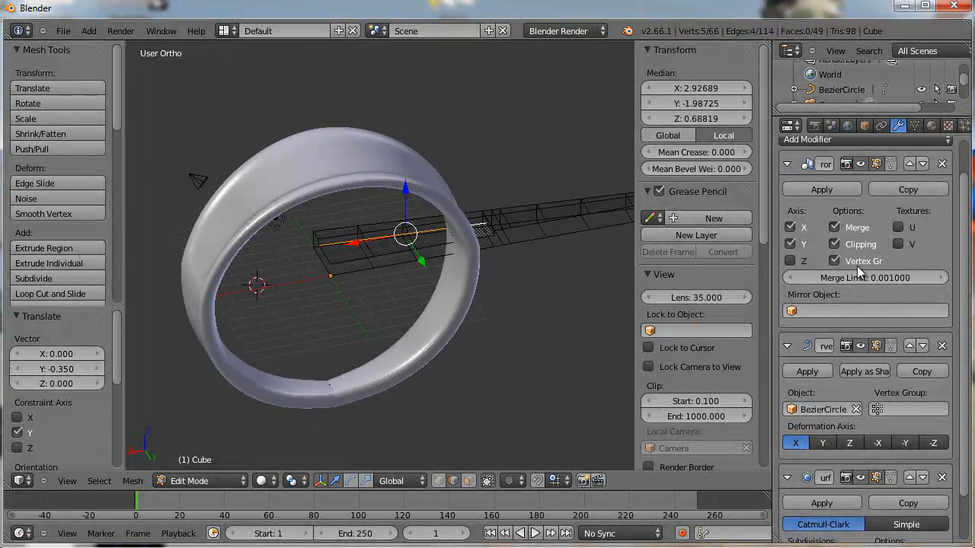
scroll(967, 301, "down", 2)
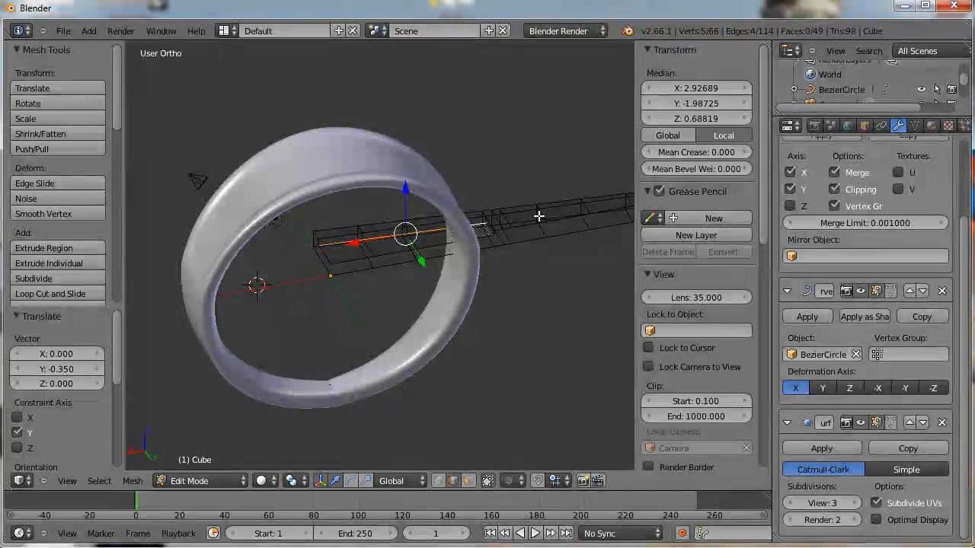
Step: Shift the selected edge row of the strip slightly down, and about -0.194 along Y
middle_click_drag(388, 319, 339, 286)
scroll(452, 242, "up", 5)
scroll(452, 242, "down", 5)
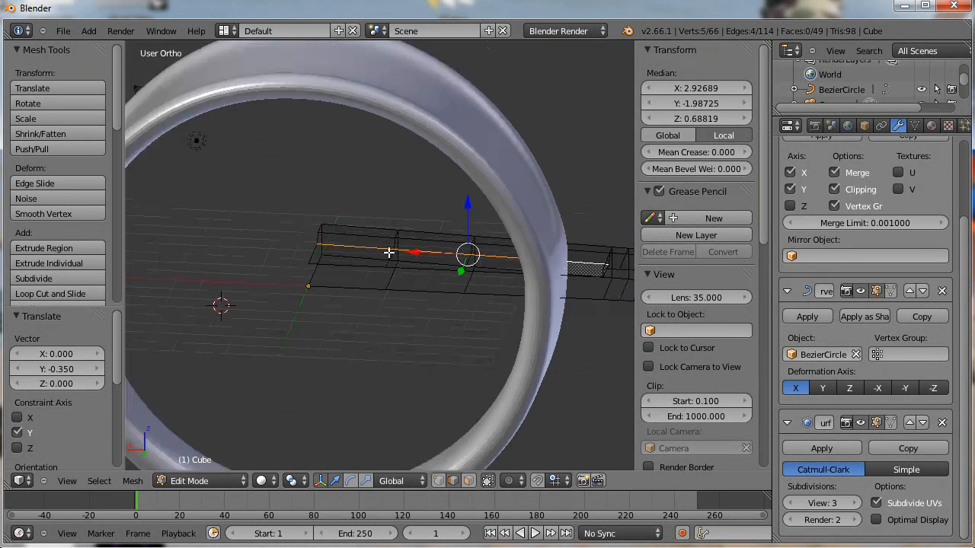
mouse_move(398, 352)
middle_mouse_down()
mouse_move(361, 337)
mouse_move(470, 348)
mouse_move(403, 353)
middle_mouse_up()
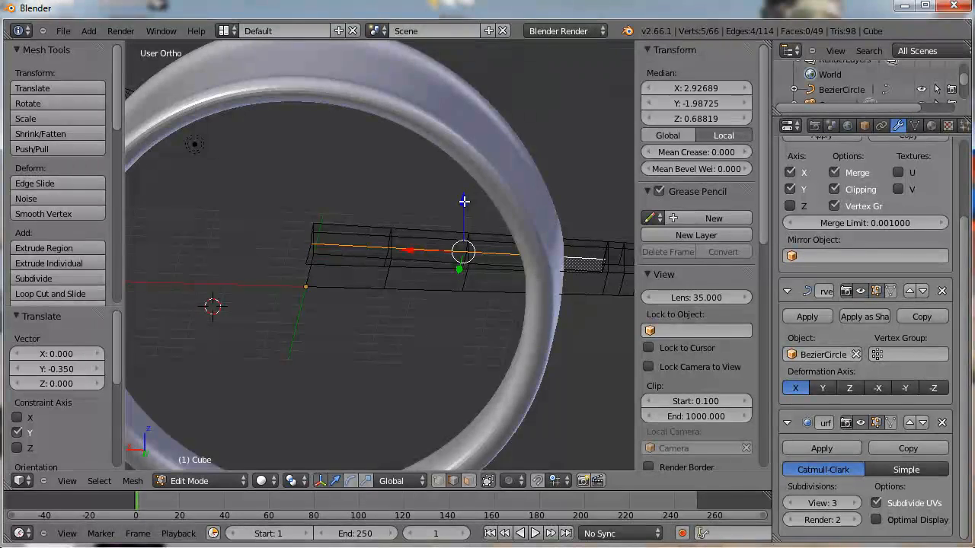
middle_click_drag(447, 354, 406, 348)
left_click_drag(485, 215, 460, 268)
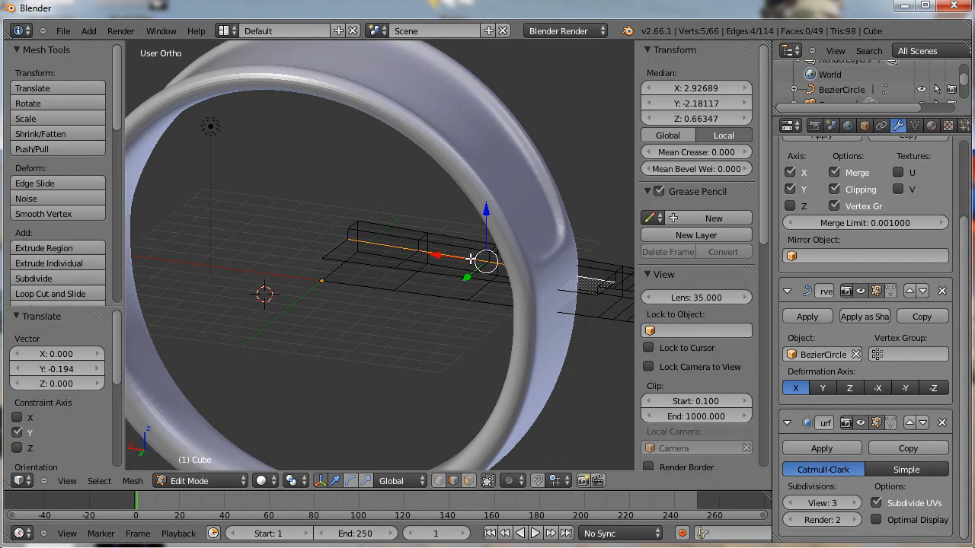
Step: Move the selected edge row of the strip back by about 0.222 along Y
scroll(576, 203, "up", 3)
scroll(575, 204, "down", 2)
middle_click_drag(476, 315, 457, 316)
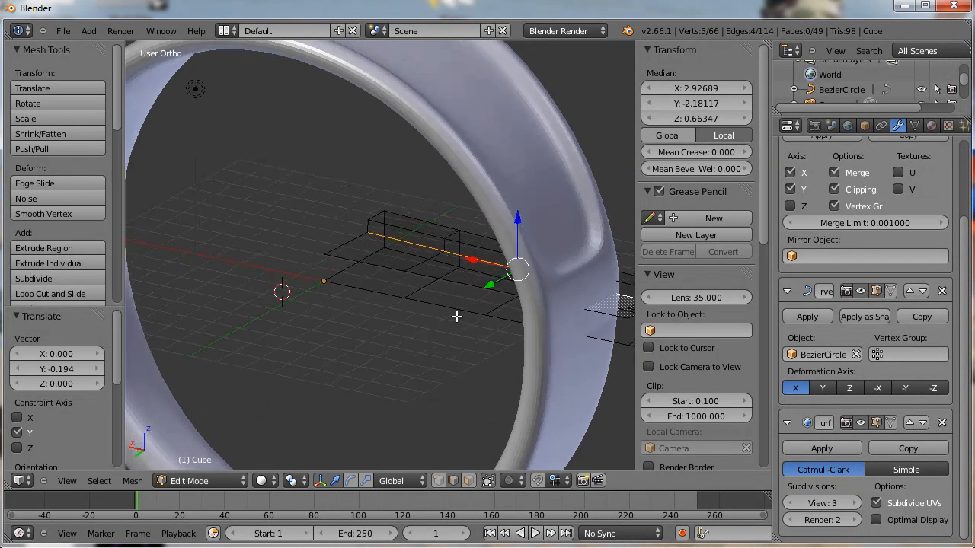
left_click_drag(496, 282, 489, 283)
middle_click_drag(489, 282, 448, 330)
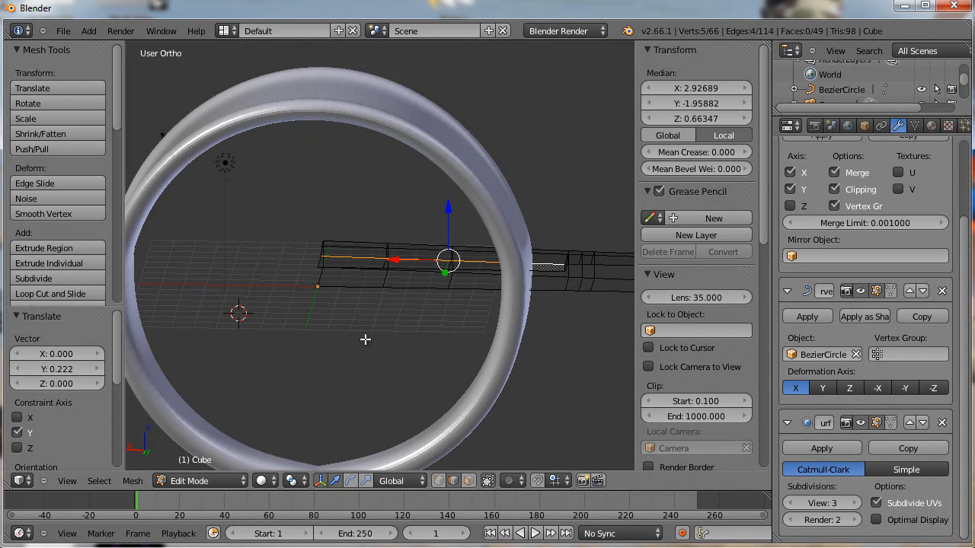
Step: Select only the upper vertices of the strip's first segment at the centre and raise them about 0.411 along Z
key("a")
mouse_move(387, 342)
middle_mouse_down()
mouse_move(401, 339)
mouse_move(396, 331)
middle_mouse_up()
key("b")
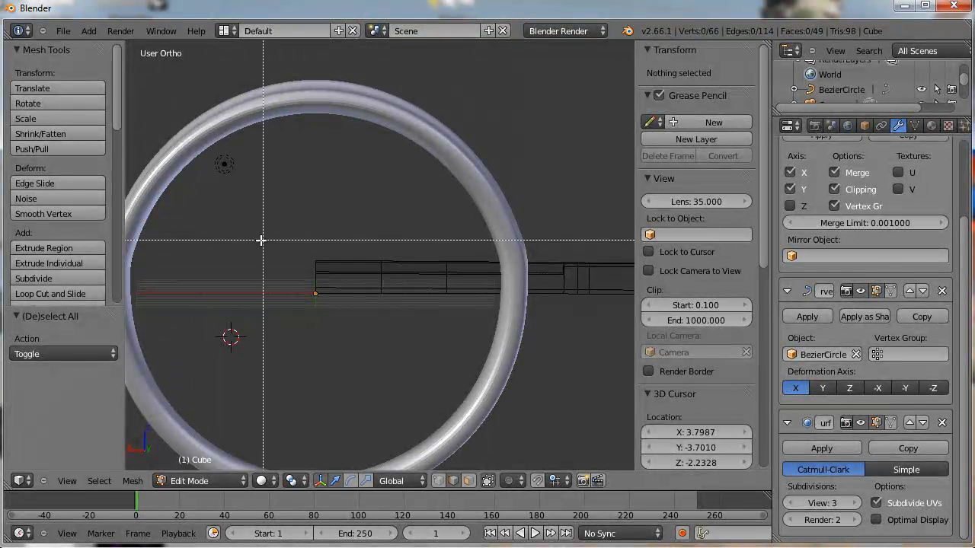
left_click_drag(281, 238, 389, 280)
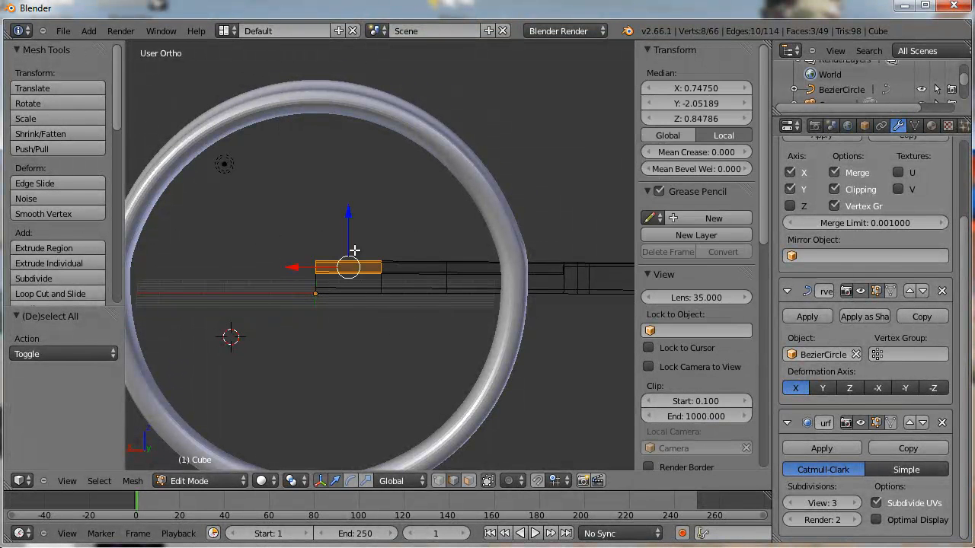
left_click_drag(349, 213, 393, 244)
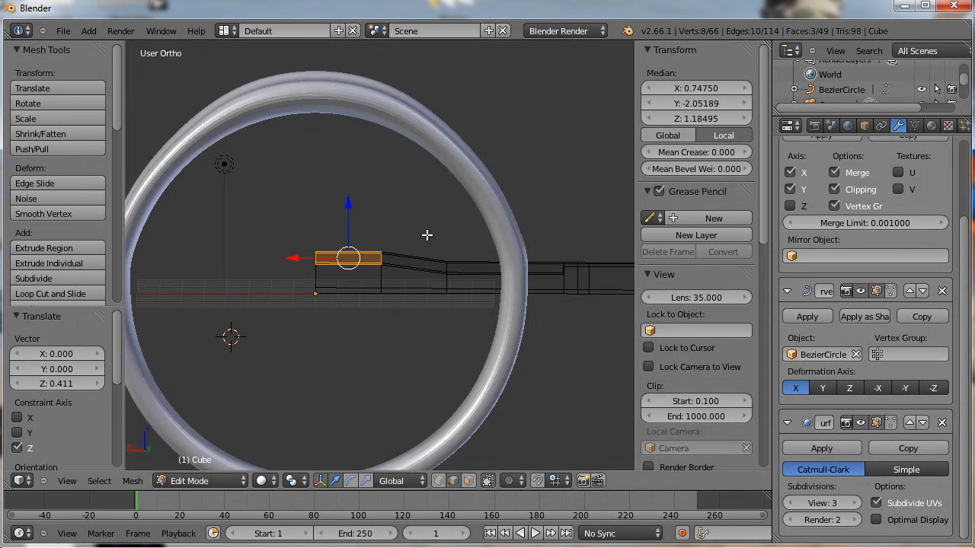
Step: Select only the upper vertices of the next column outward and raise them about 0.308 along Z
key("a")
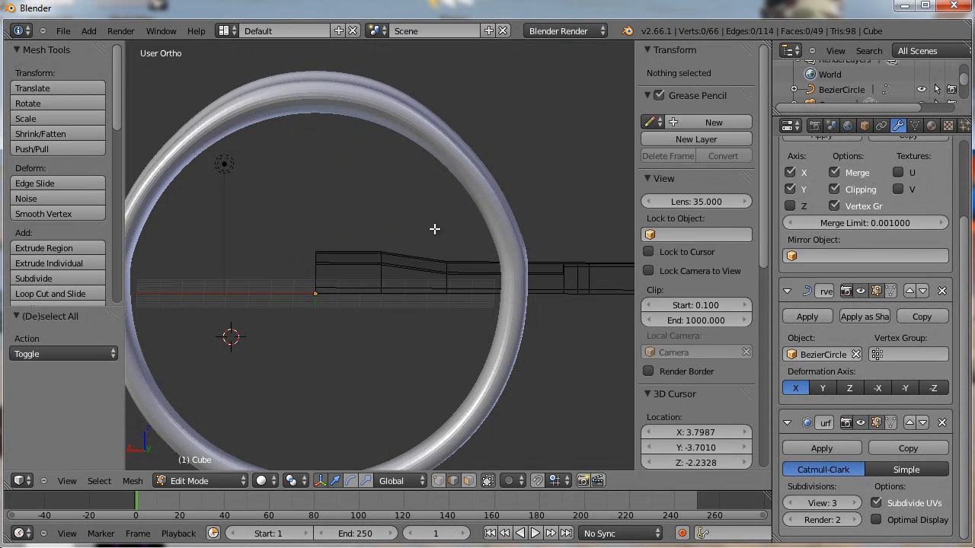
key("b")
left_click_drag(422, 228, 459, 279)
key("g")
key("z")
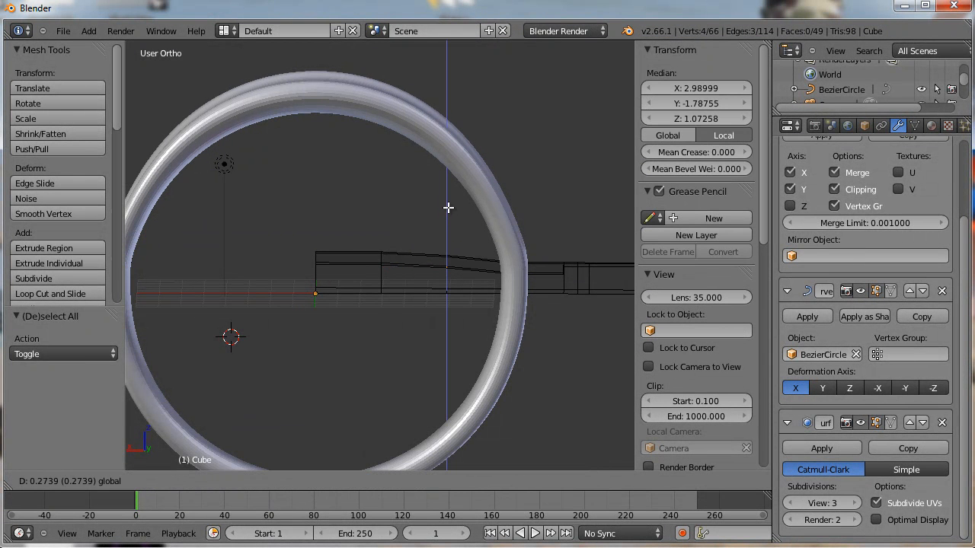
left_click(448, 205)
middle_click_drag(385, 187, 352, 200)
scroll(352, 200, "up", 1)
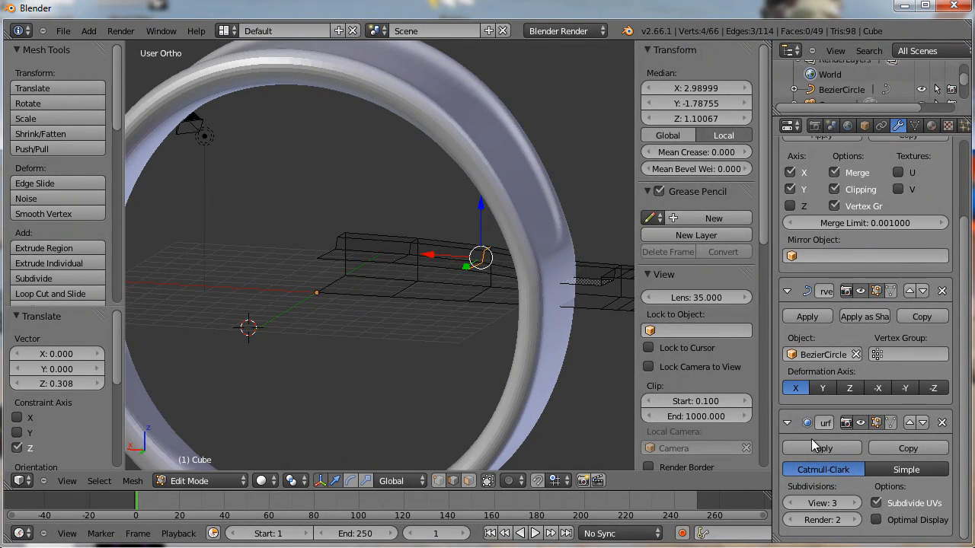
Step: Lower the Subdivision Surface modifier's viewport subdivisions to 0 and examine the unsmoothed ring
left_click(791, 505)
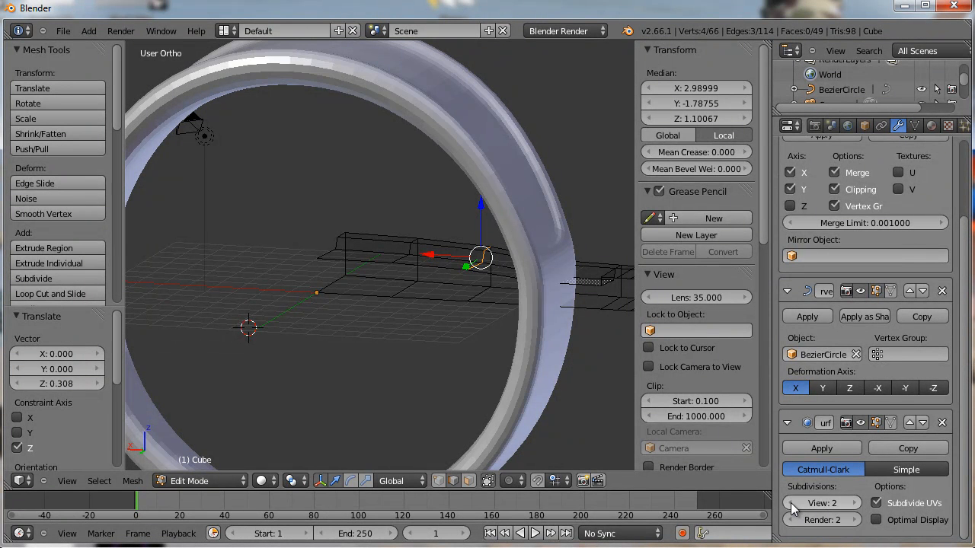
left_click(791, 505)
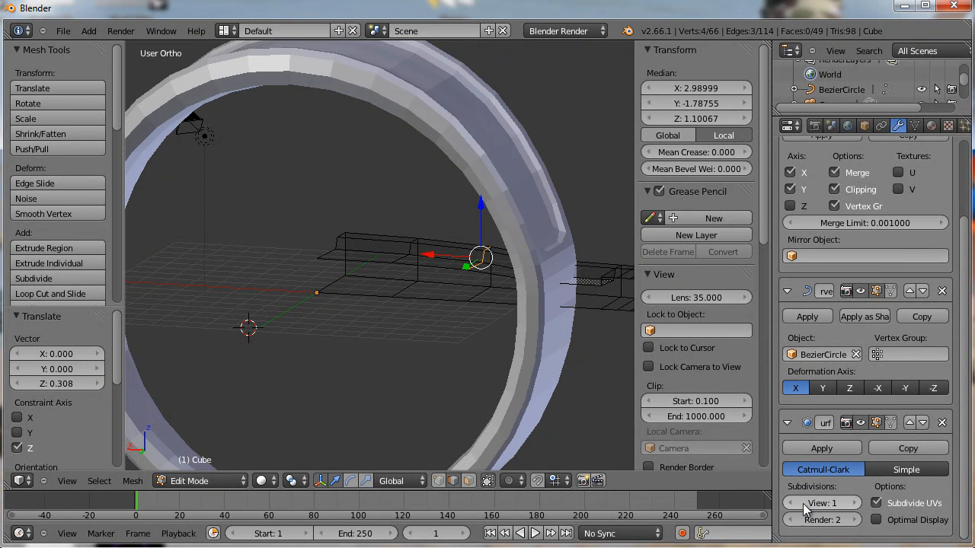
left_click(790, 504)
middle_click_drag(446, 354, 426, 337)
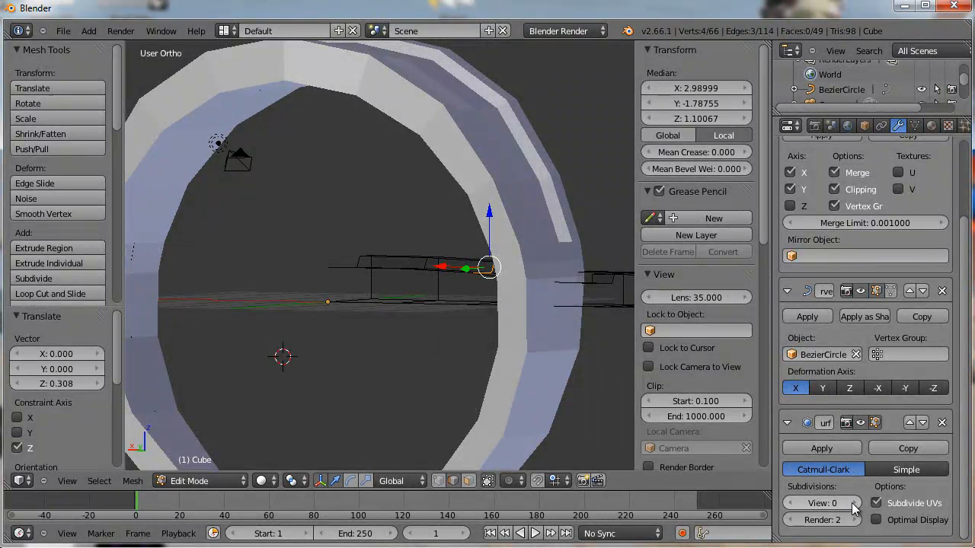
Step: Set the Subdivision Surface modifier's viewport subdivisions to 5
left_click(855, 506)
left_click(855, 506)
left_click(855, 506)
left_click(855, 506)
left_click(856, 505)
Step: Try narrowing the ring by moving the selected vertex column about 1.133 along Y
middle_click_drag(381, 272, 500, 286)
left_click_drag(469, 271, 453, 285)
middle_click_drag(366, 335, 413, 322)
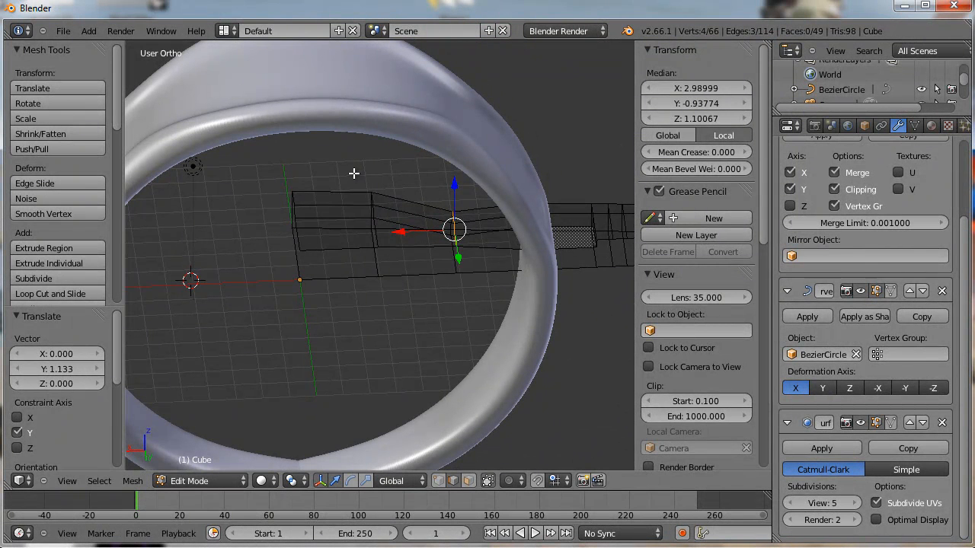
Step: Try moving the upper vertices at the end of the strip's first segment about 1.658 along Y
key("a")
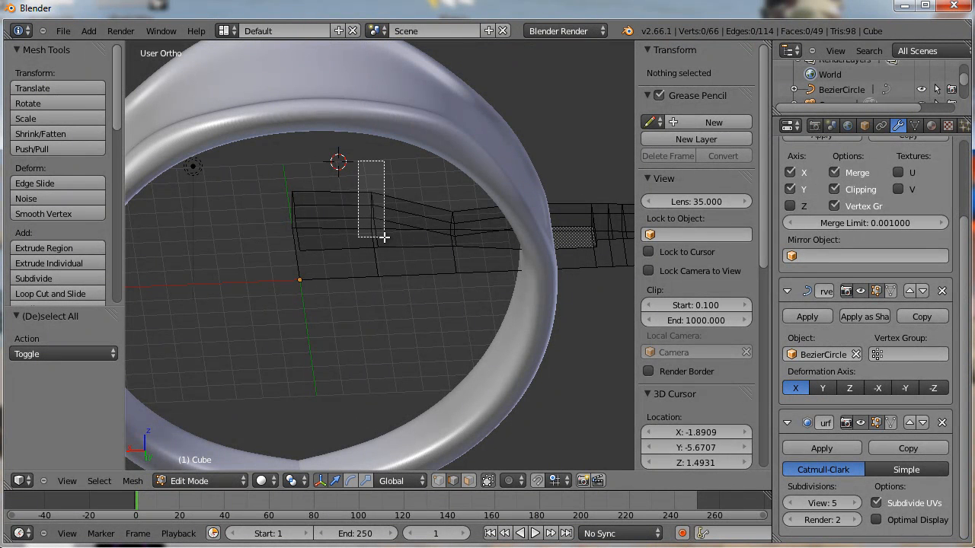
left_click_drag(384, 237, 383, 237)
middle_click_drag(439, 289, 409, 266)
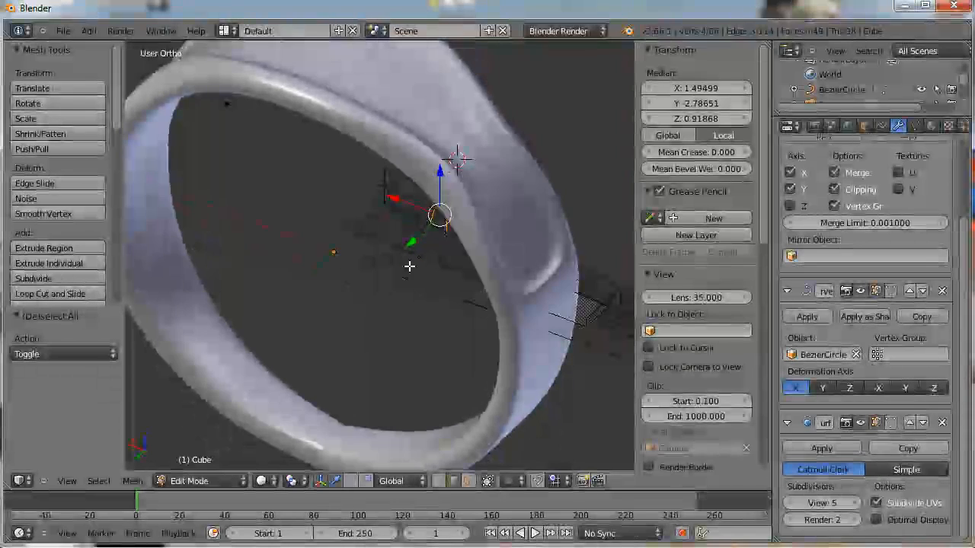
left_click_drag(412, 241, 381, 266)
middle_click_drag(239, 274, 300, 202)
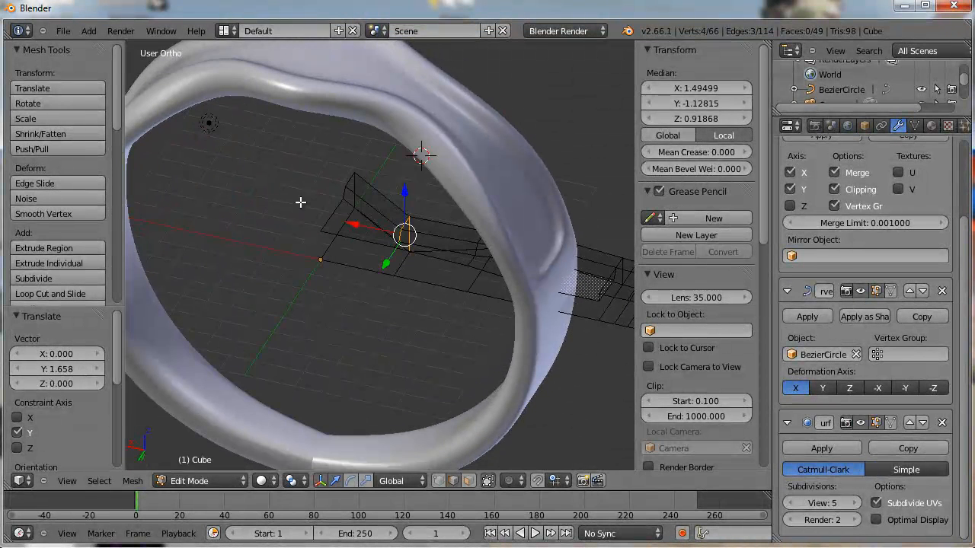
Step: Undo the two vertex column moves along Y and check the ring's shape
key("a")
key("ctrl+z")
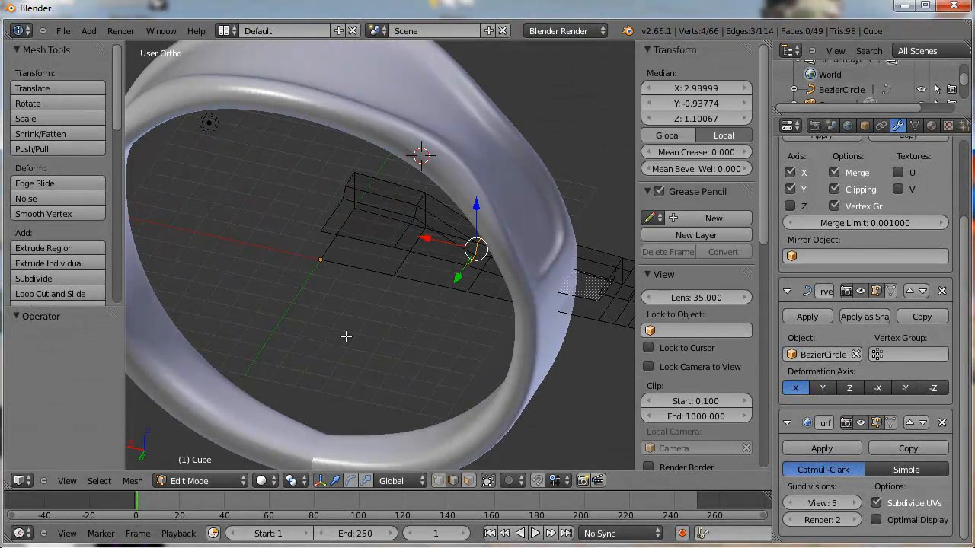
middle_click_drag(379, 325, 463, 269)
scroll(464, 269, "down", 2)
scroll(272, 218, "up", 3)
middle_click_drag(405, 335, 333, 357)
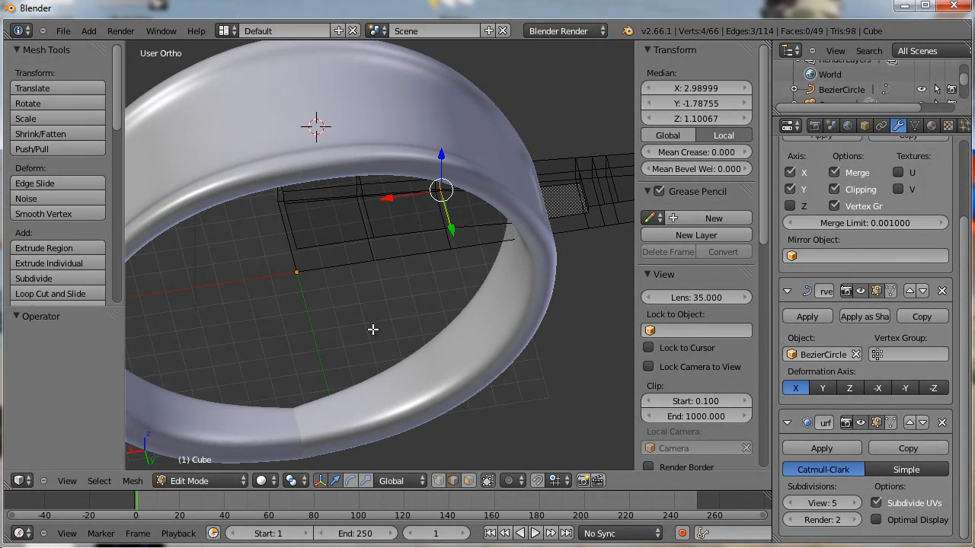